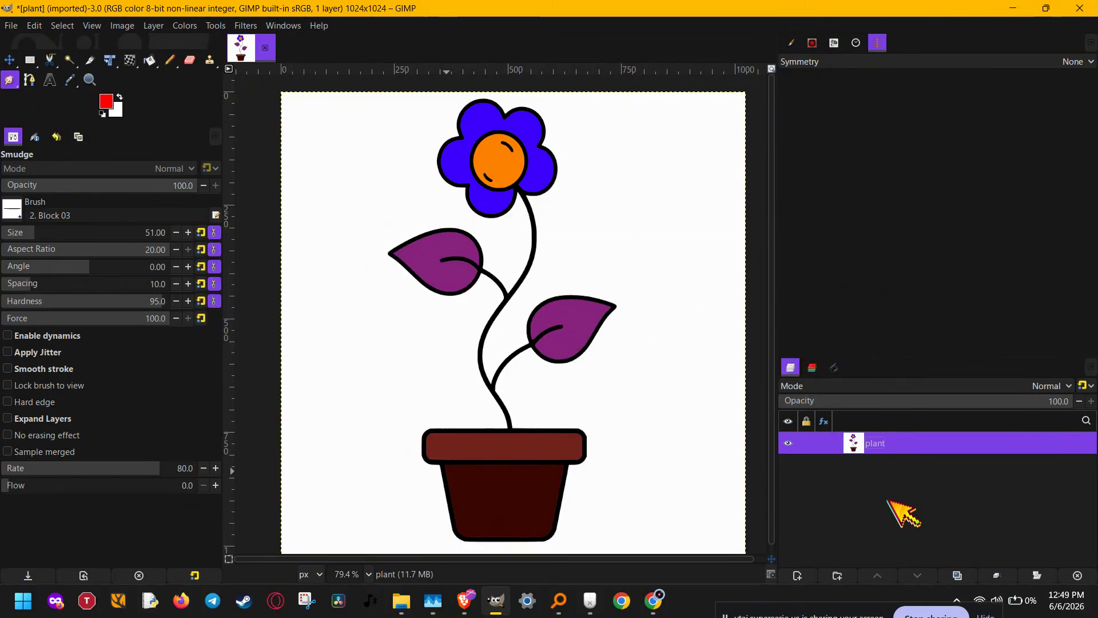
{"action": "left_click", "coordinate": [11, 25]}
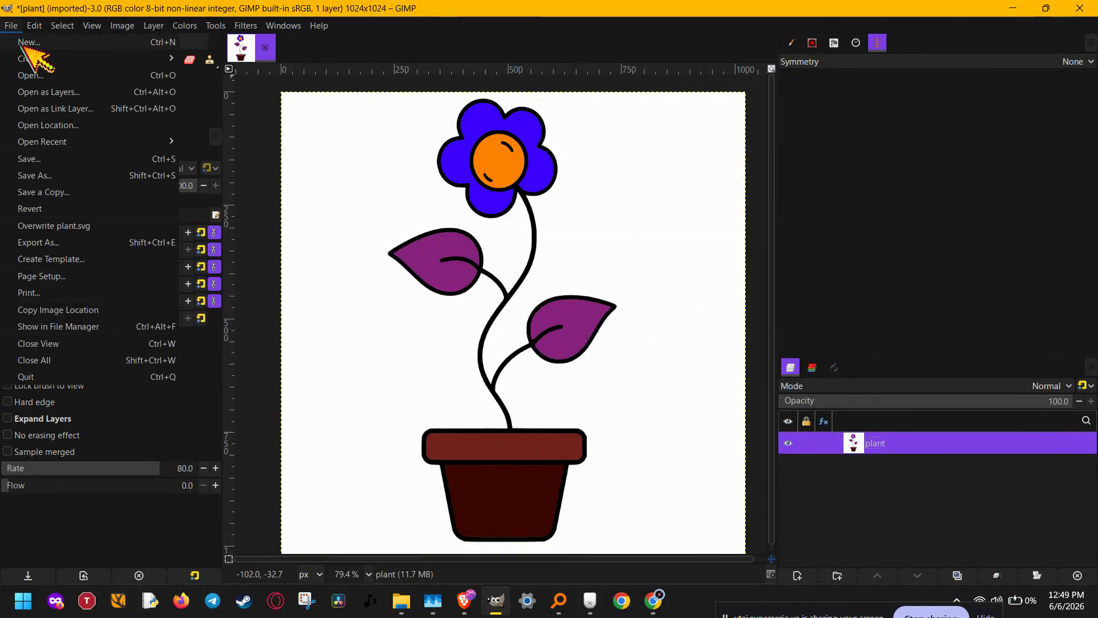
{"action": "left_click", "coordinate": [32, 75]}
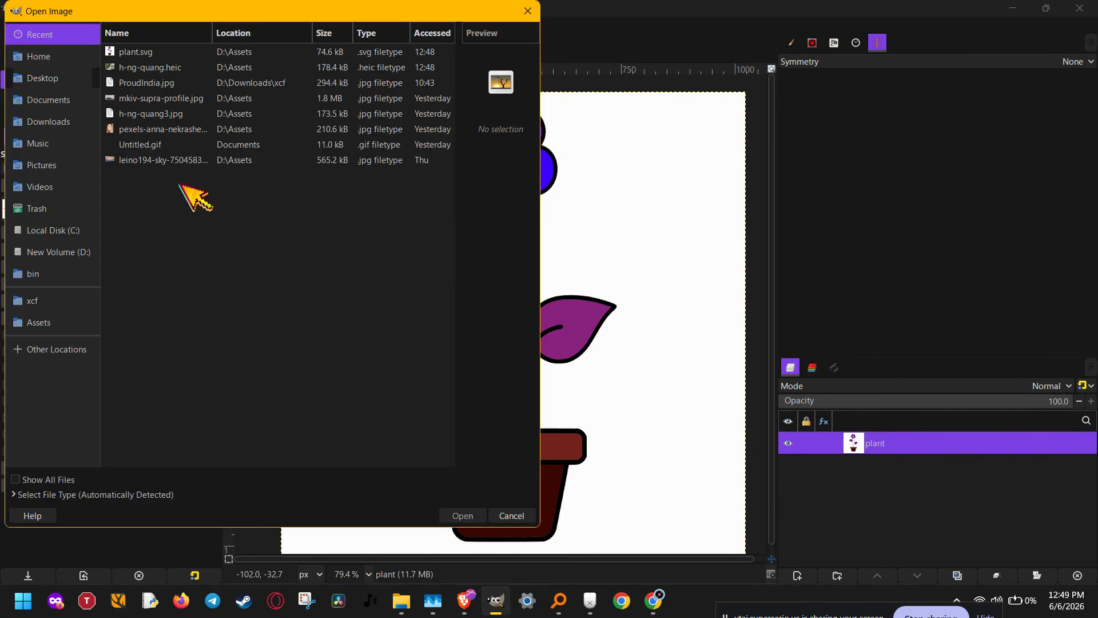
{"action": "left_click", "coordinate": [513, 516]}
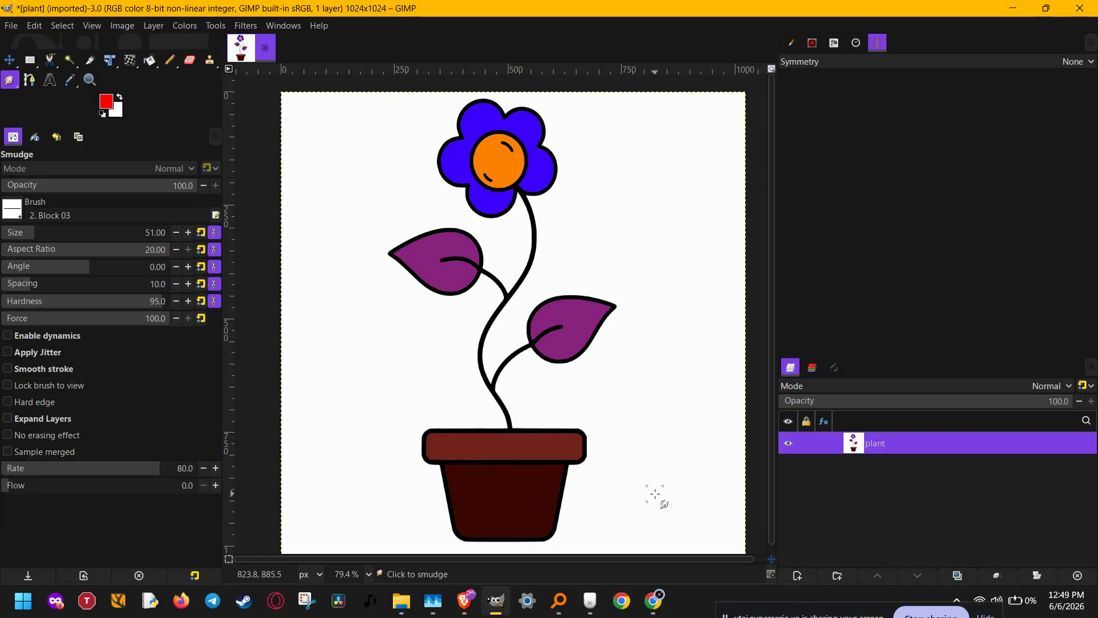
Invert the plant layer's colours and undo the inversion
{"action": "left_click", "coordinate": [184, 26]}
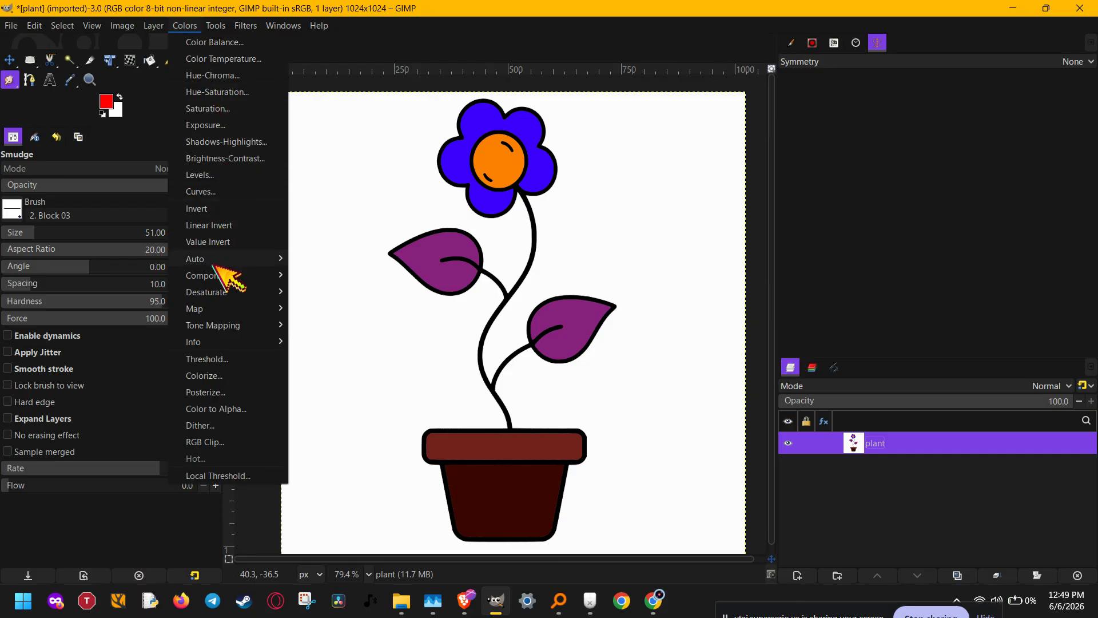
{"action": "mouse_move", "coordinate": [215, 276]}
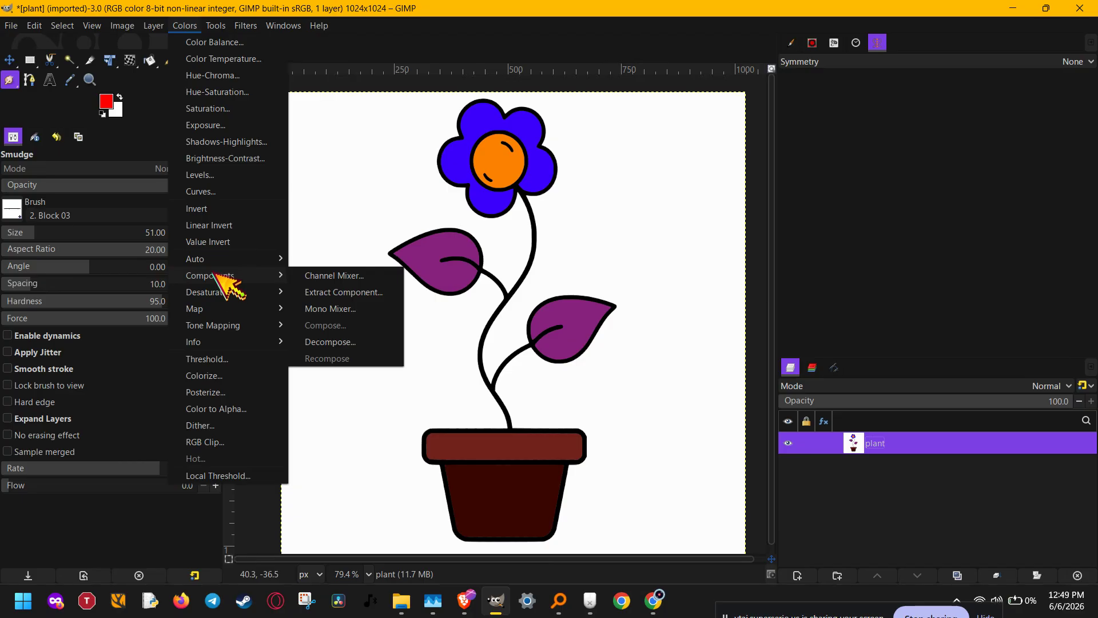
{"action": "left_click", "coordinate": [223, 209]}
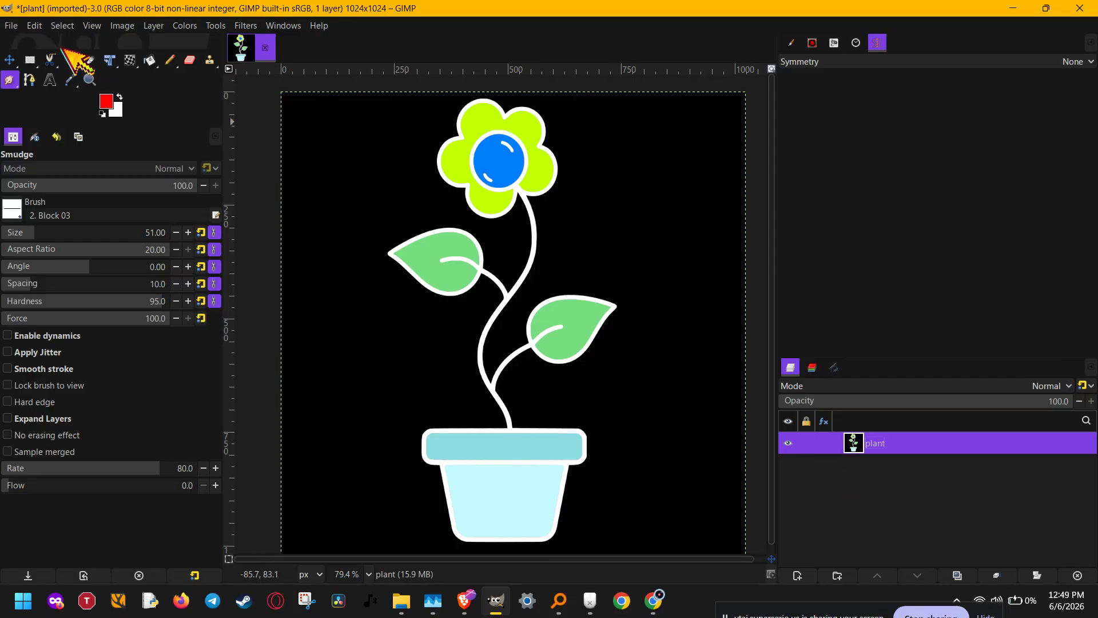
{"action": "left_click", "coordinate": [34, 26]}
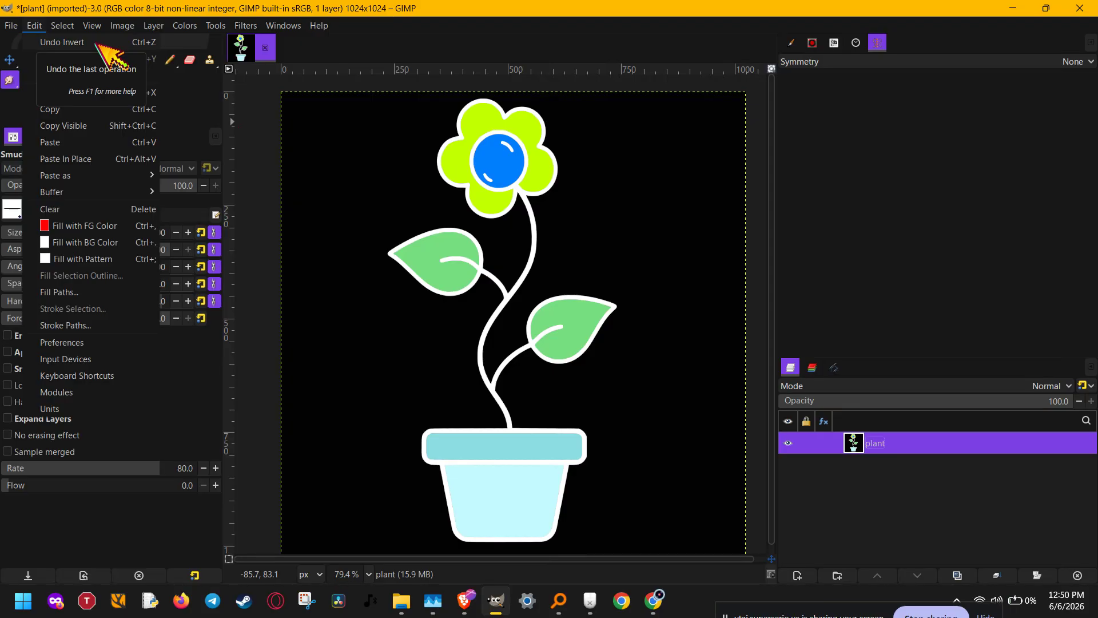
{"action": "left_click", "coordinate": [62, 43]}
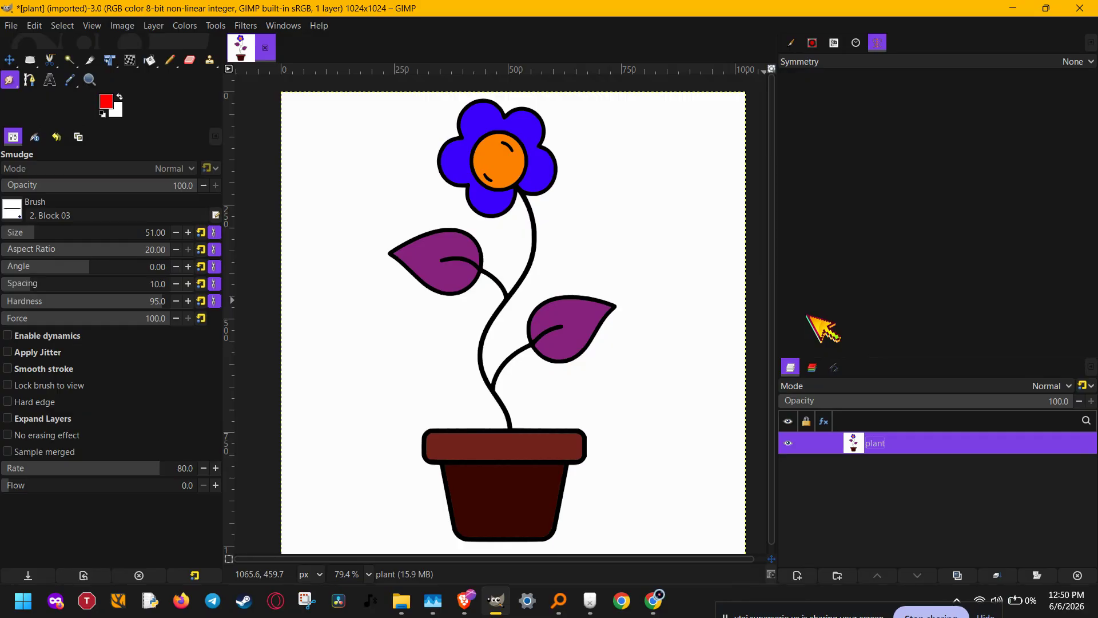
Preview the Negative Darkroom GEGL operation on the plant layer
{"action": "left_click", "coordinate": [215, 26]}
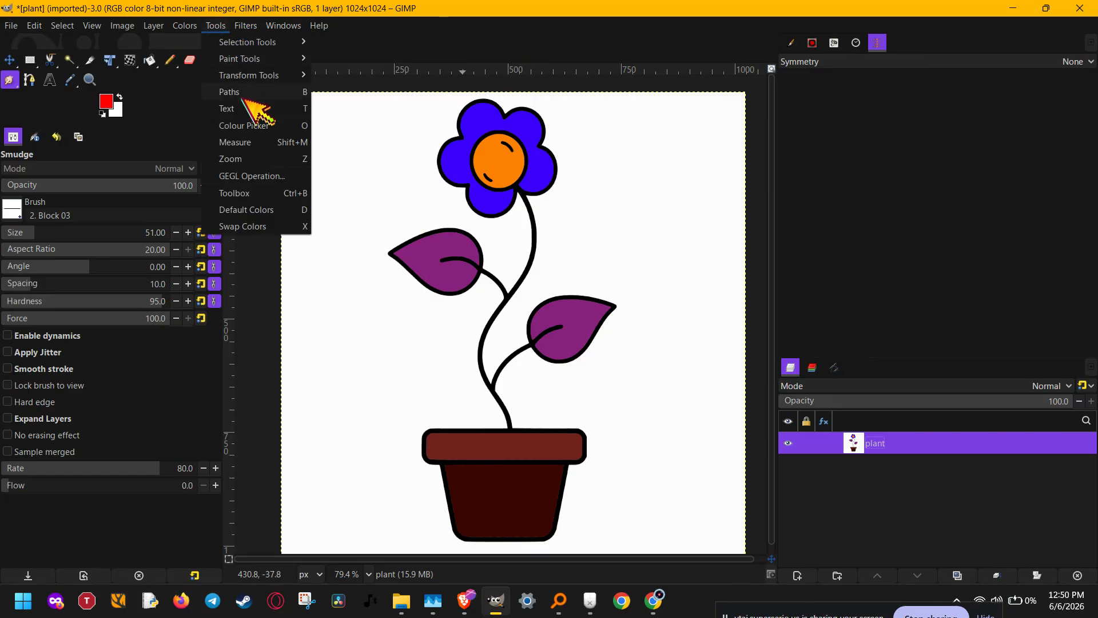
{"action": "left_click", "coordinate": [252, 176]}
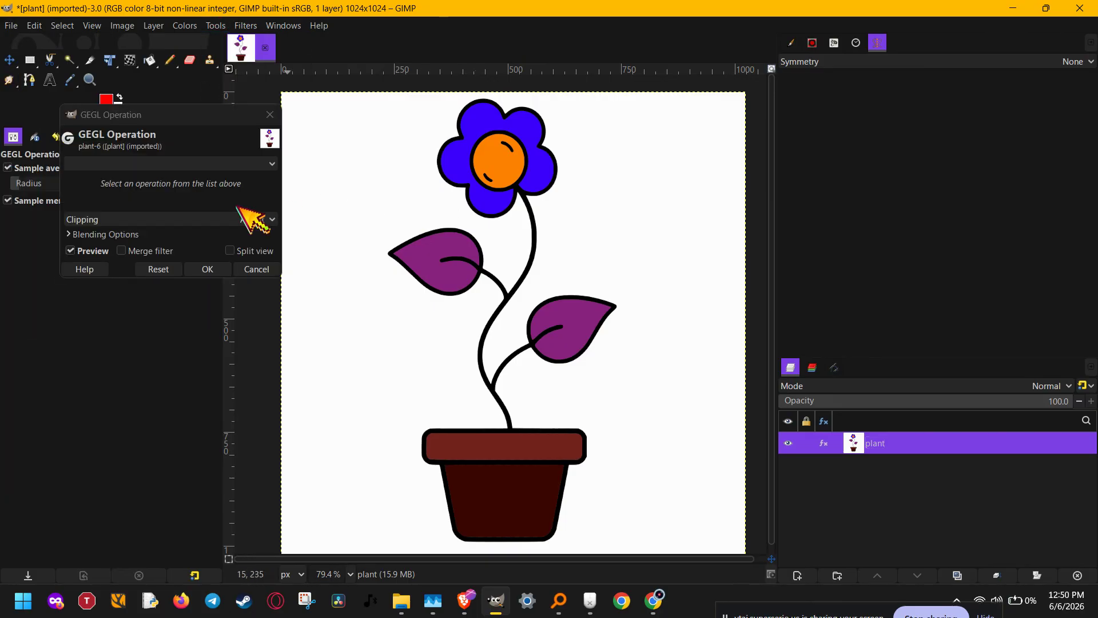
{"action": "left_click", "coordinate": [233, 165]}
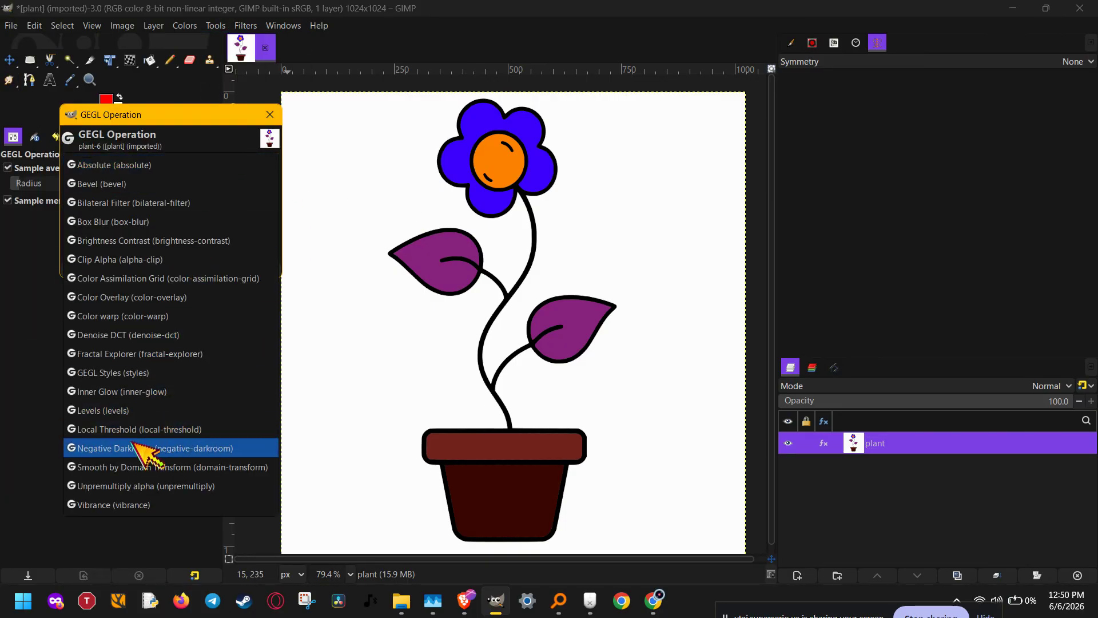
{"action": "left_click", "coordinate": [244, 449]}
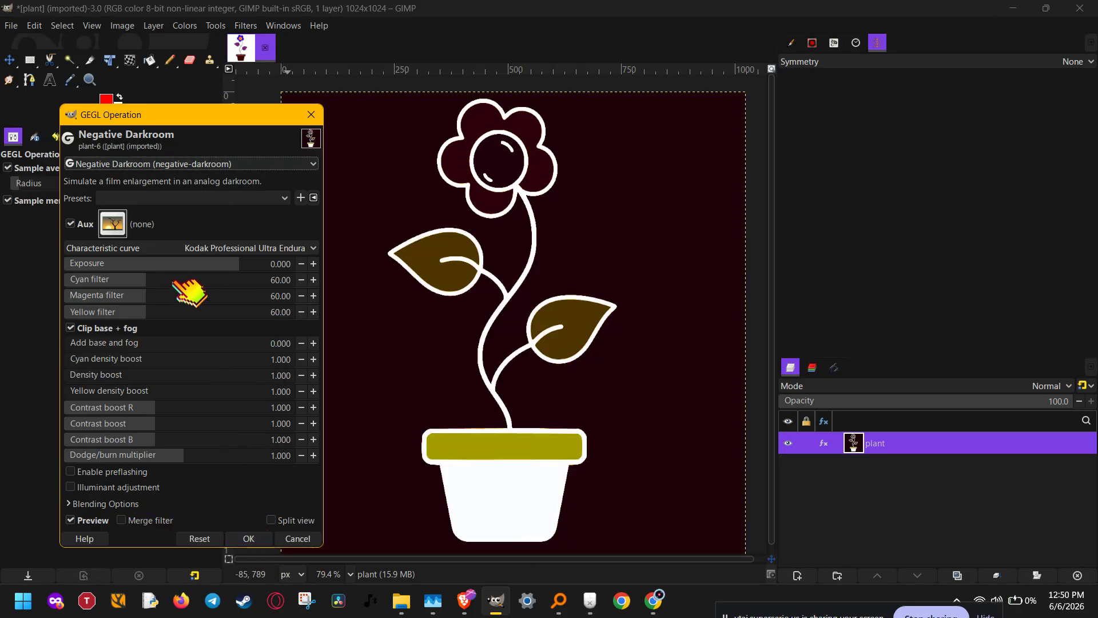
Set the Negative Darkroom exposure to -0.320 and the cyan filter to 17.03
{"action": "mouse_move", "coordinate": [231, 263]}
{"action": "left_mouse_down"}
{"action": "mouse_move", "coordinate": [259, 263]}
{"action": "mouse_move", "coordinate": [235, 259]}
{"action": "left_mouse_up"}
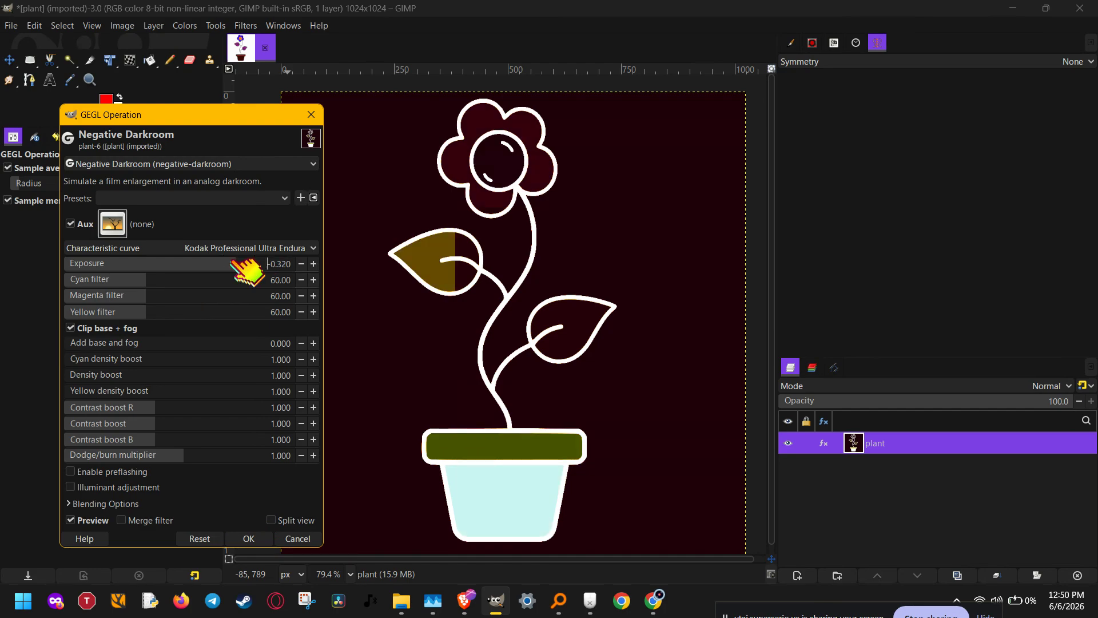
{"action": "left_click", "coordinate": [171, 280]}
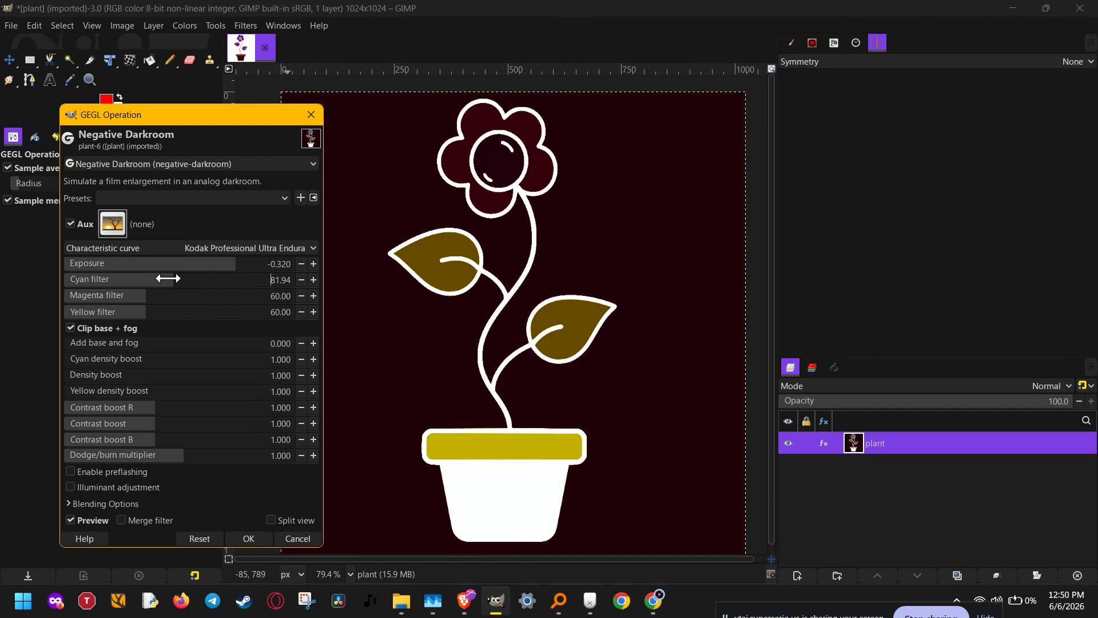
{"action": "left_click", "coordinate": [187, 279]}
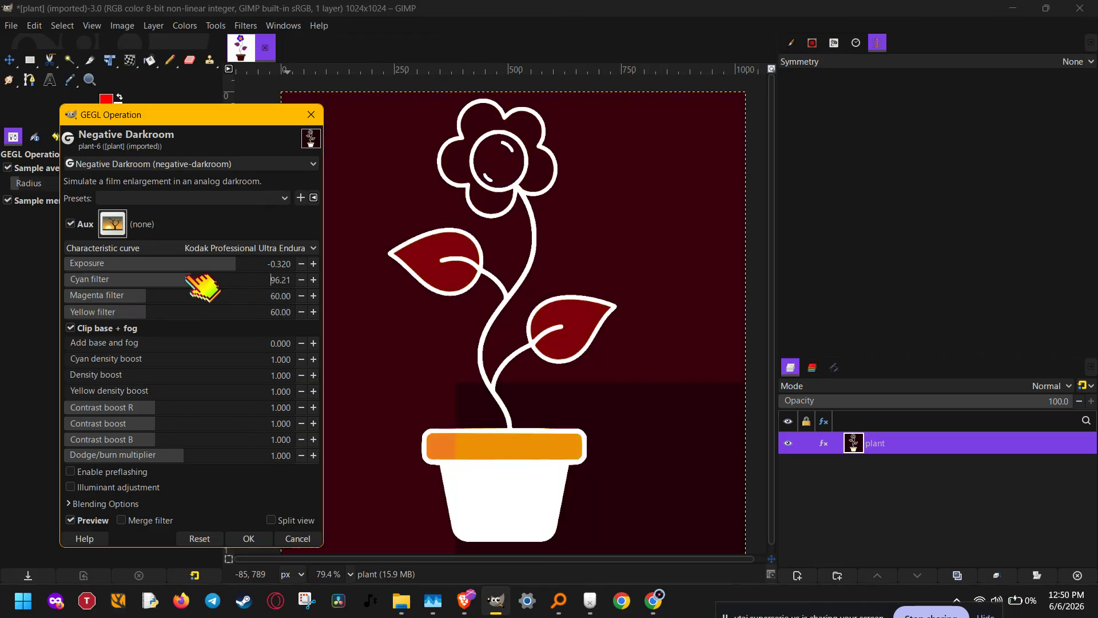
{"action": "left_click_drag", "start_coordinate": [188, 280], "coordinate": [92, 281]}
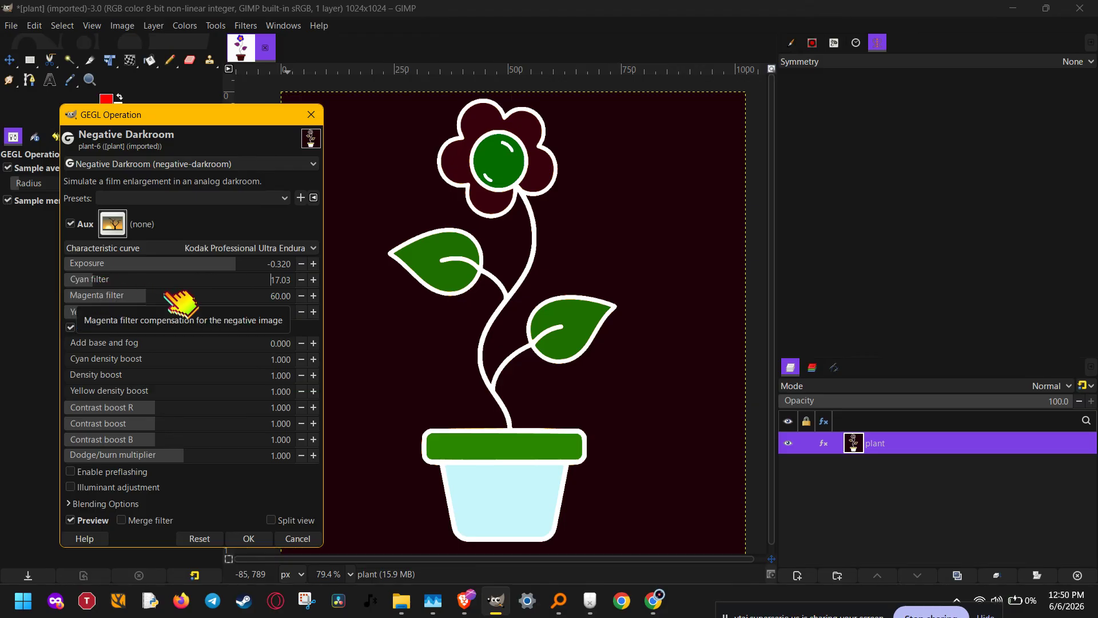
Try a magenta filter of 23.02 and a yellow filter of 88.39, and discard the Negative Darkroom operation
{"action": "left_click", "coordinate": [184, 295]}
{"action": "left_click_drag", "start_coordinate": [184, 295], "coordinate": [98, 295]}
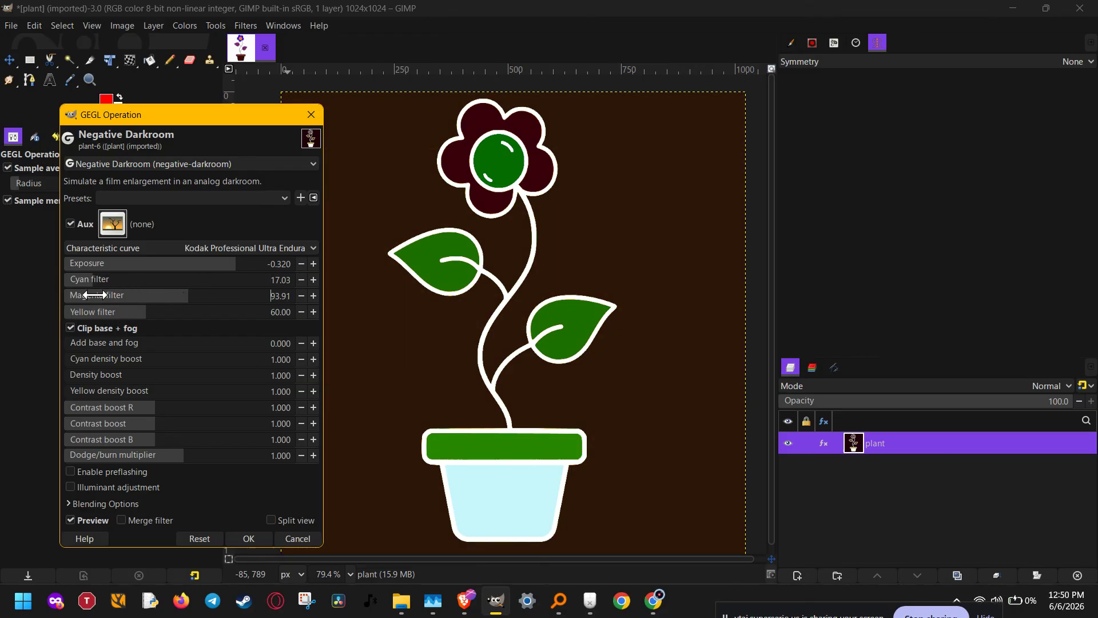
{"action": "left_click", "coordinate": [184, 312]}
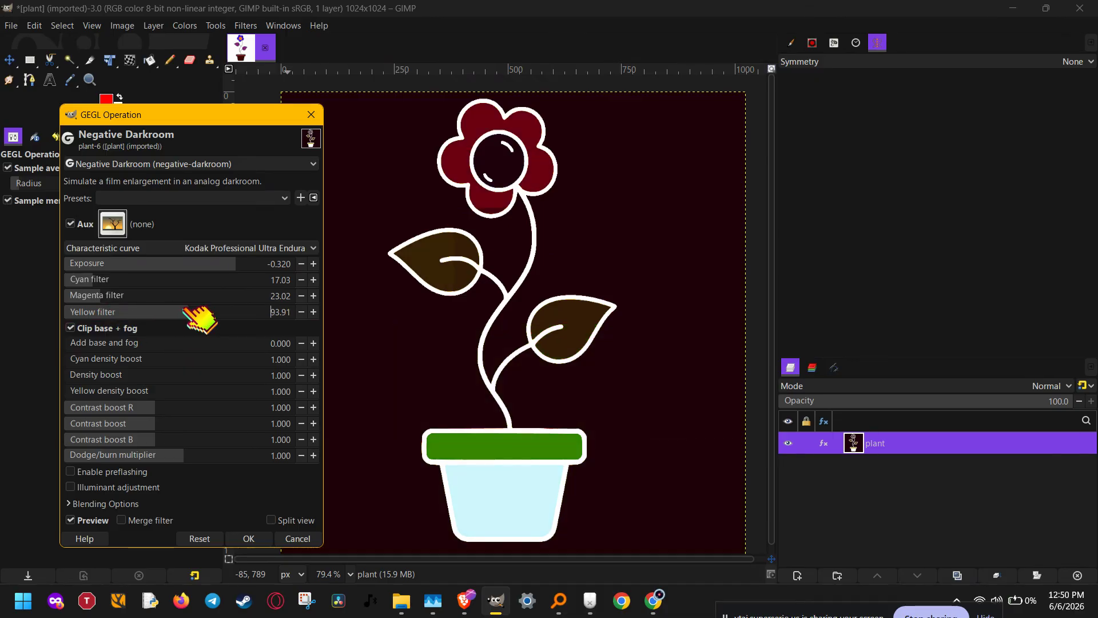
{"action": "left_click", "coordinate": [247, 312]}
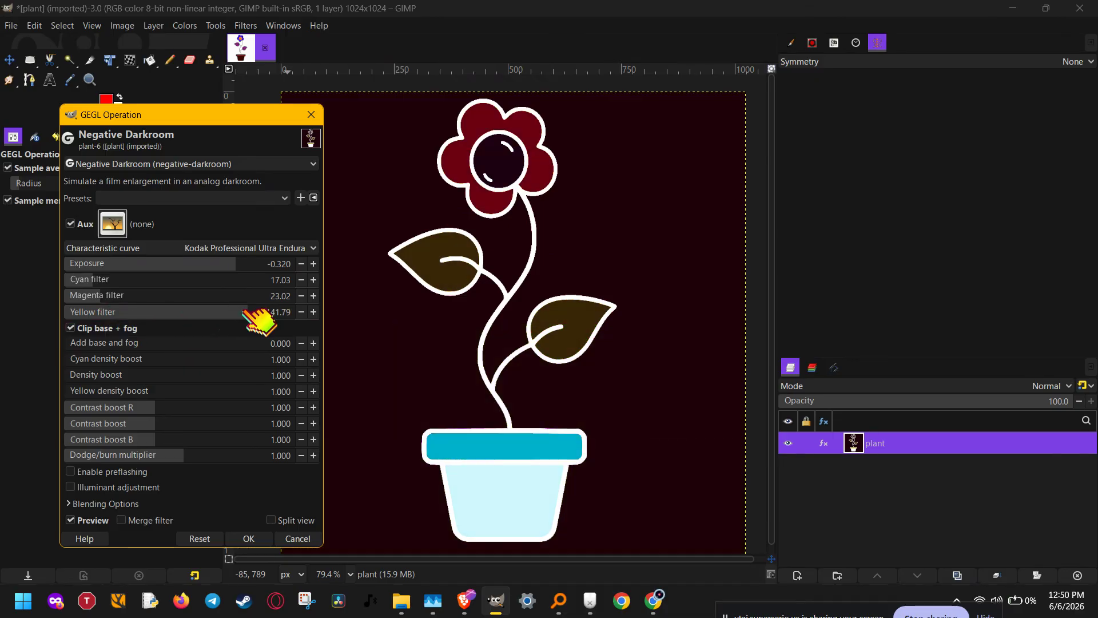
{"action": "left_click", "coordinate": [105, 312]}
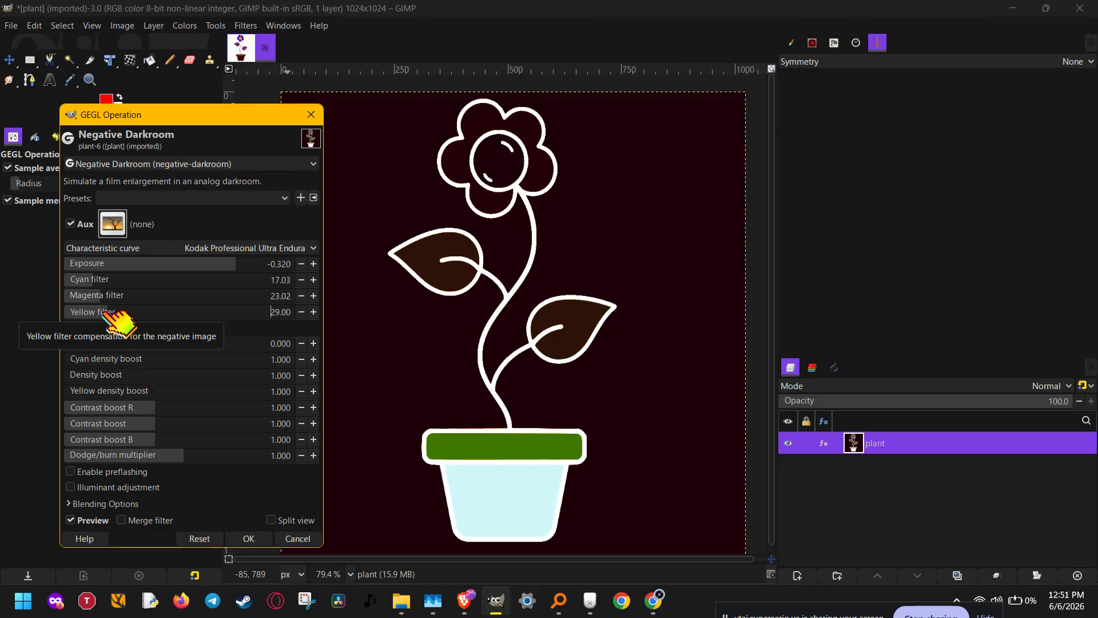
{"action": "left_click", "coordinate": [181, 311]}
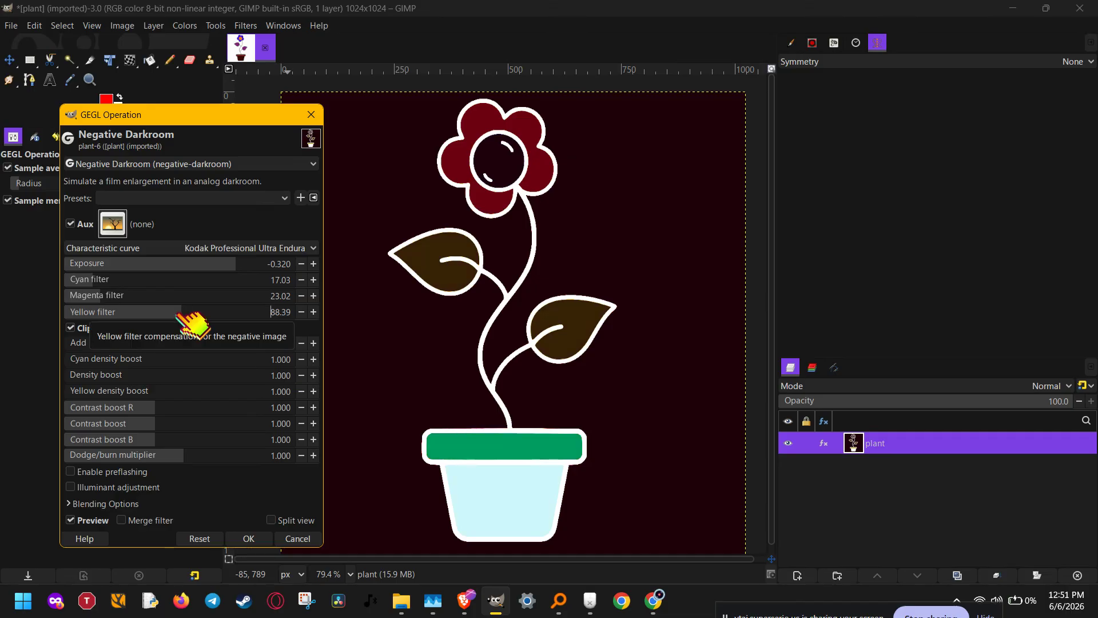
{"action": "left_click", "coordinate": [194, 538]}
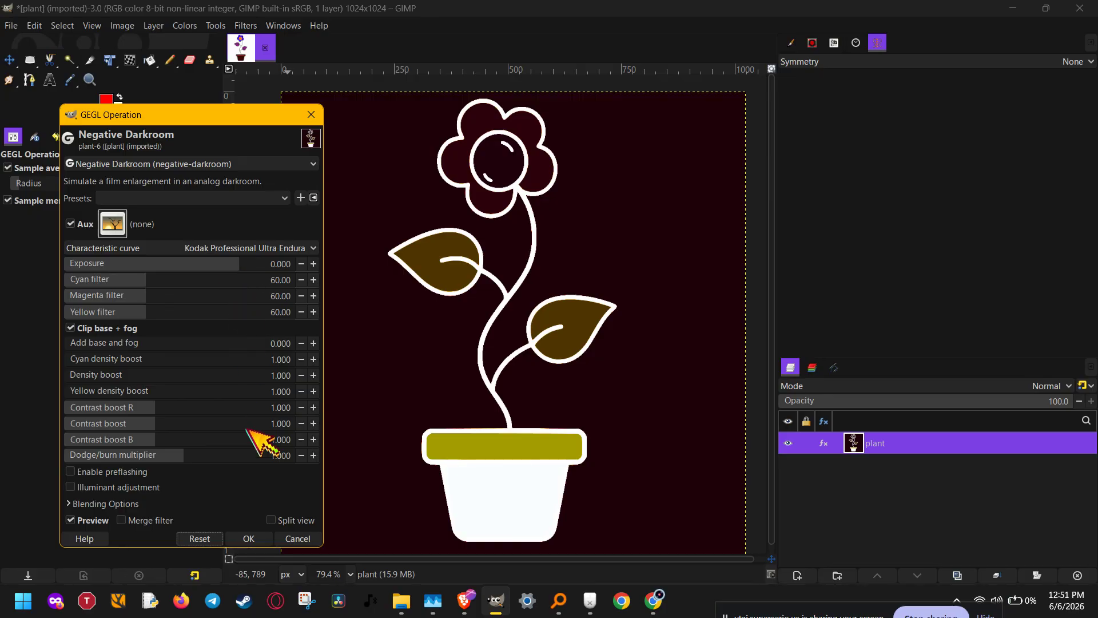
{"action": "left_click", "coordinate": [297, 538]}
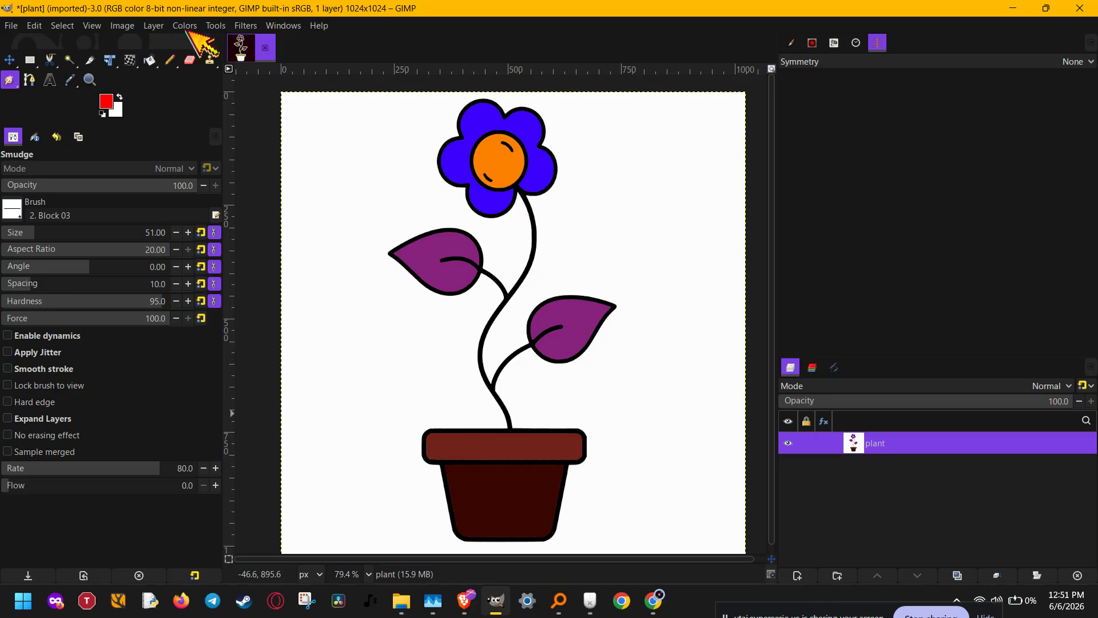
Convert the plant image to grayscale mode and invert its tones
{"action": "left_click", "coordinate": [185, 26]}
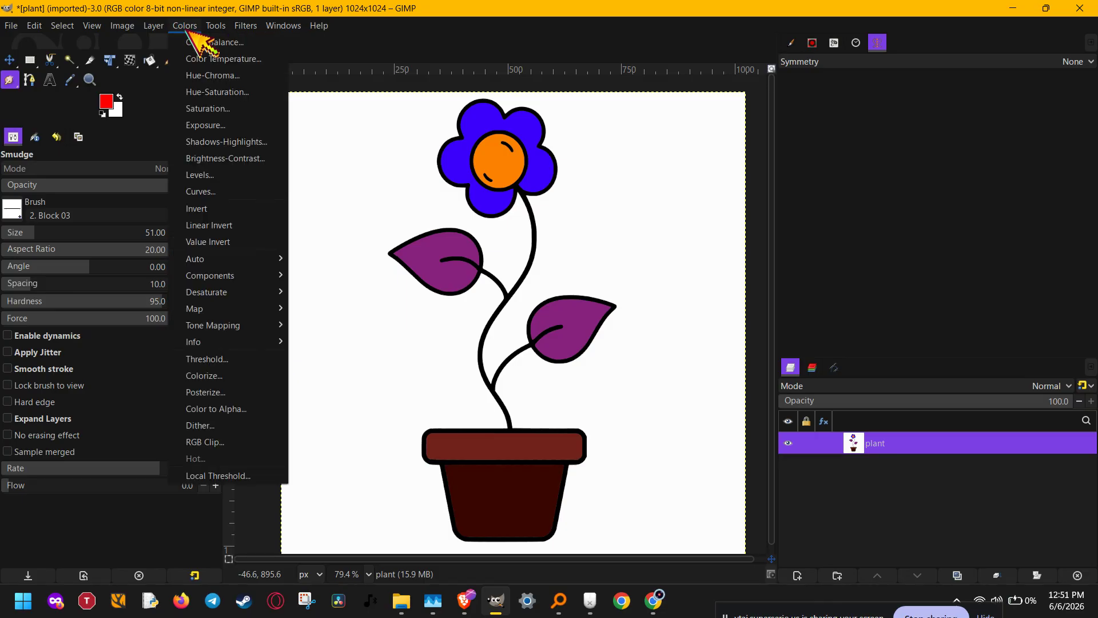
{"action": "left_click", "coordinate": [132, 27]}
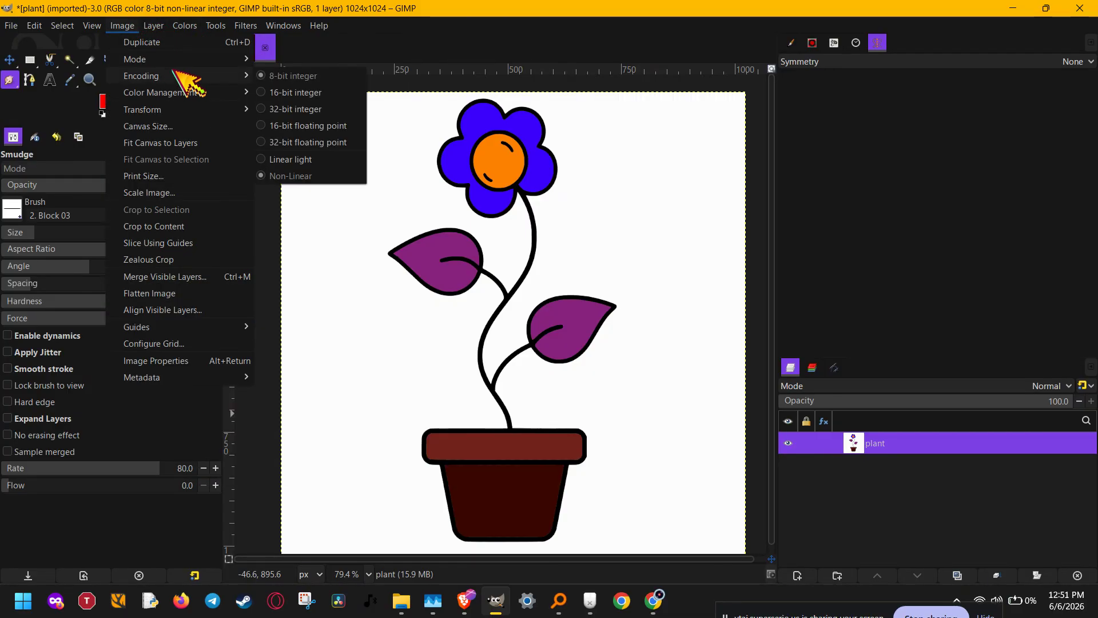
{"action": "mouse_move", "coordinate": [240, 60]}
{"action": "left_click", "coordinate": [304, 78]}
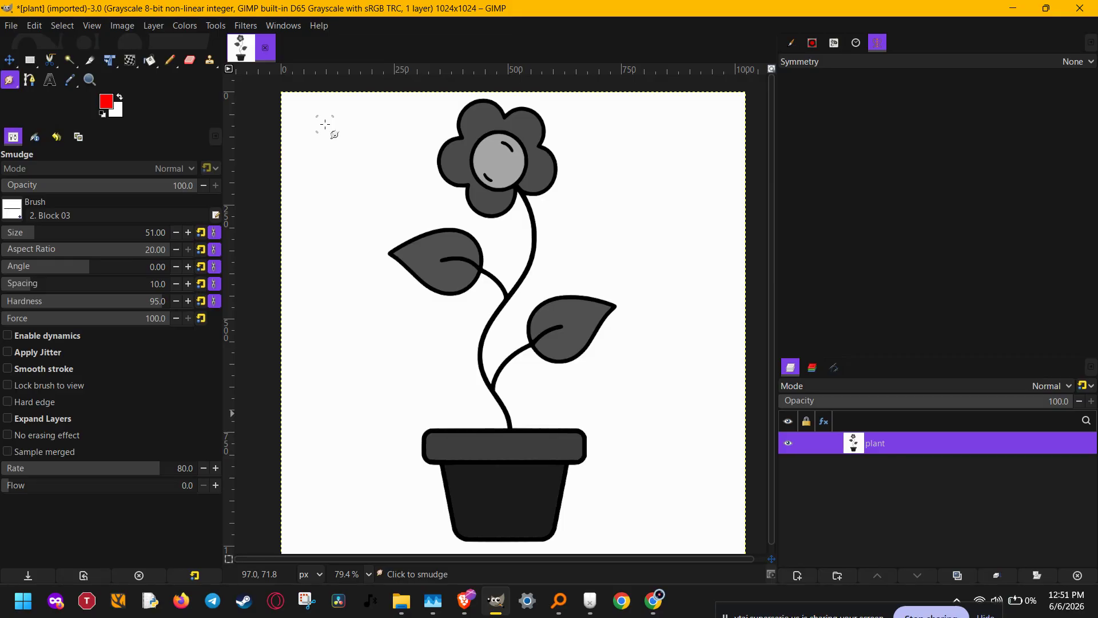
{"action": "left_click", "coordinate": [185, 25]}
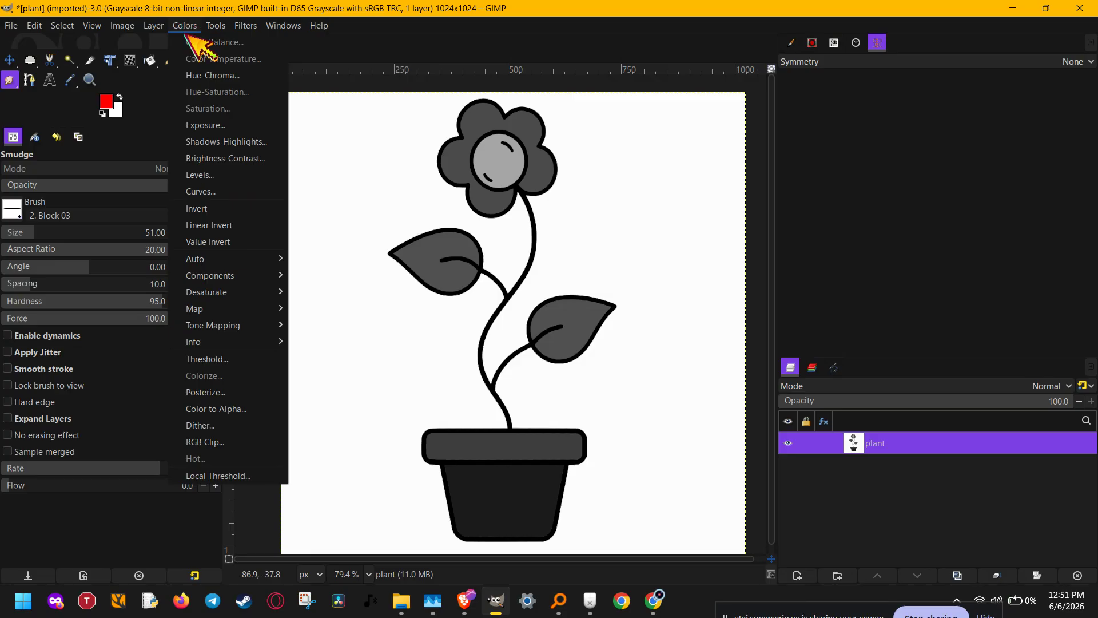
{"action": "left_click", "coordinate": [220, 208]}
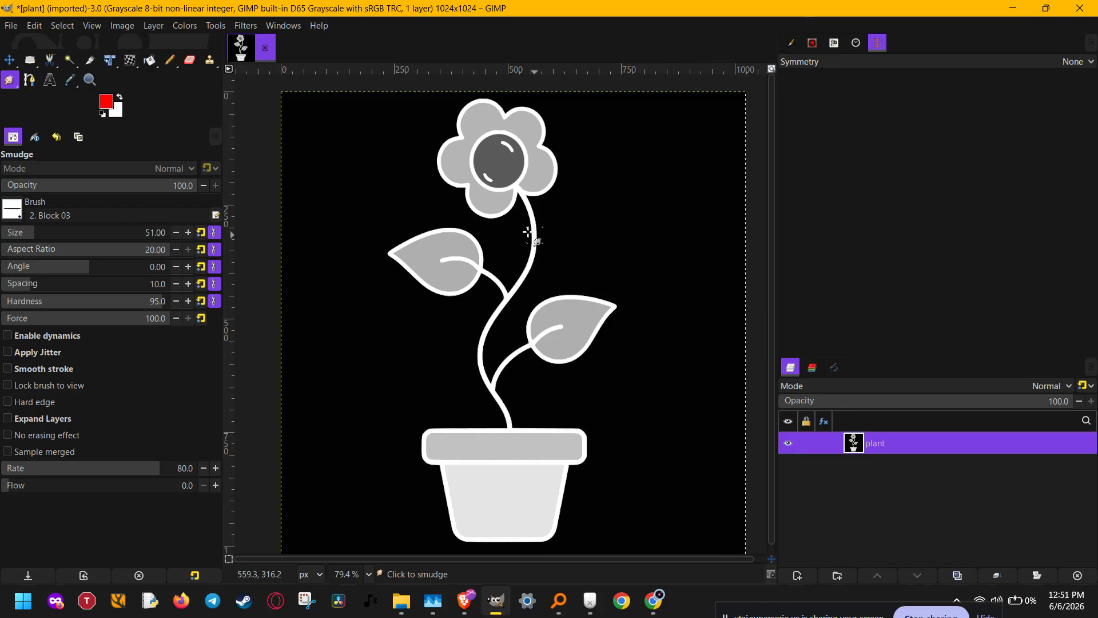
Try lowering the black level of the inverted image with the Exposure adjustment, and cancel it
{"action": "left_click", "coordinate": [197, 26]}
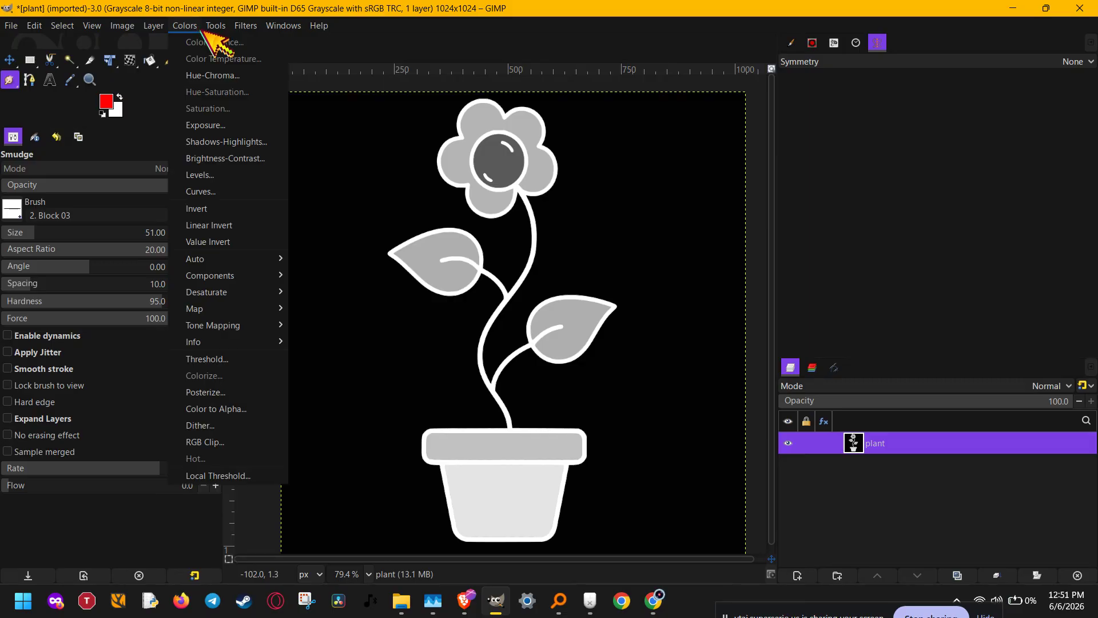
{"action": "left_click", "coordinate": [222, 125]}
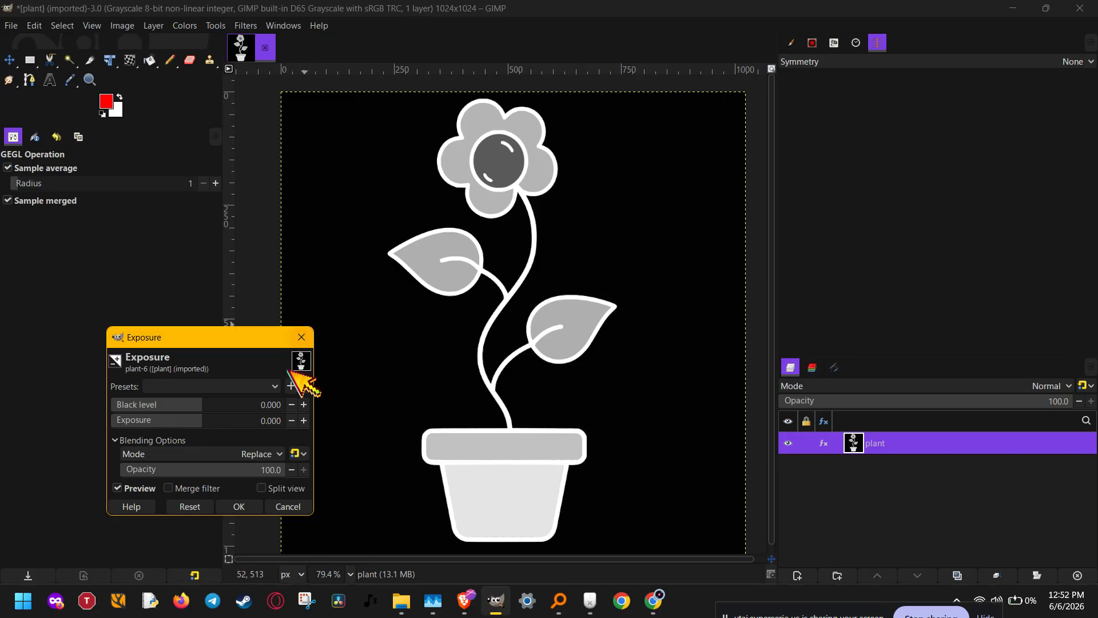
{"action": "left_click", "coordinate": [234, 405]}
{"action": "left_click_drag", "start_coordinate": [241, 407], "coordinate": [171, 413]}
{"action": "left_click", "coordinate": [289, 507]}
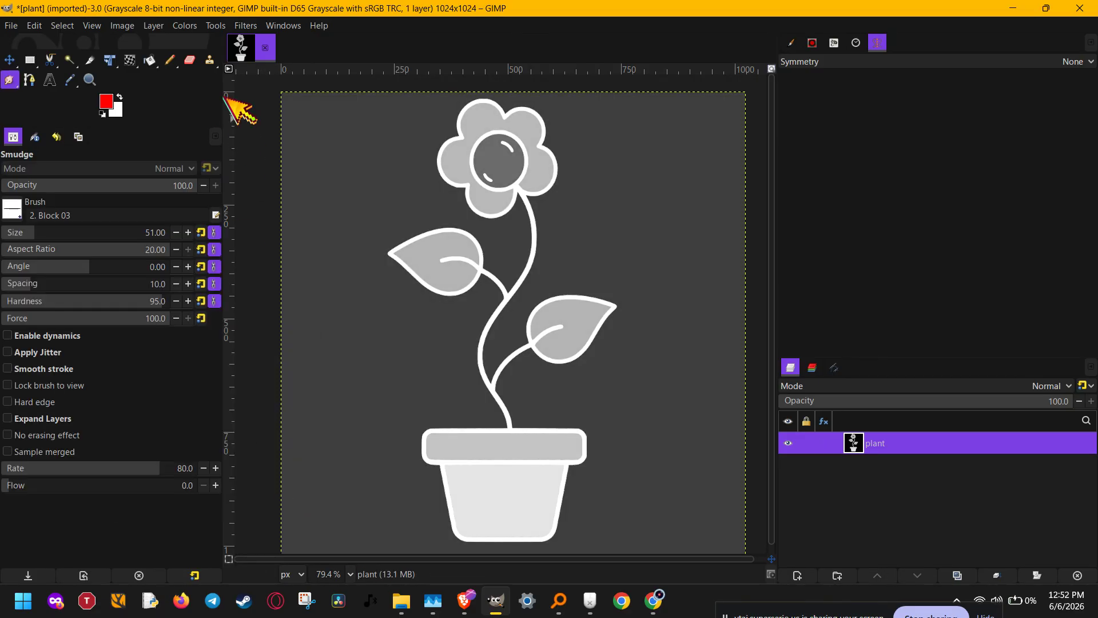
Shape the Value channel in Curves as an S-curve, adding a shadow point and a highlight point at input 188, output 227
{"action": "left_click", "coordinate": [185, 25]}
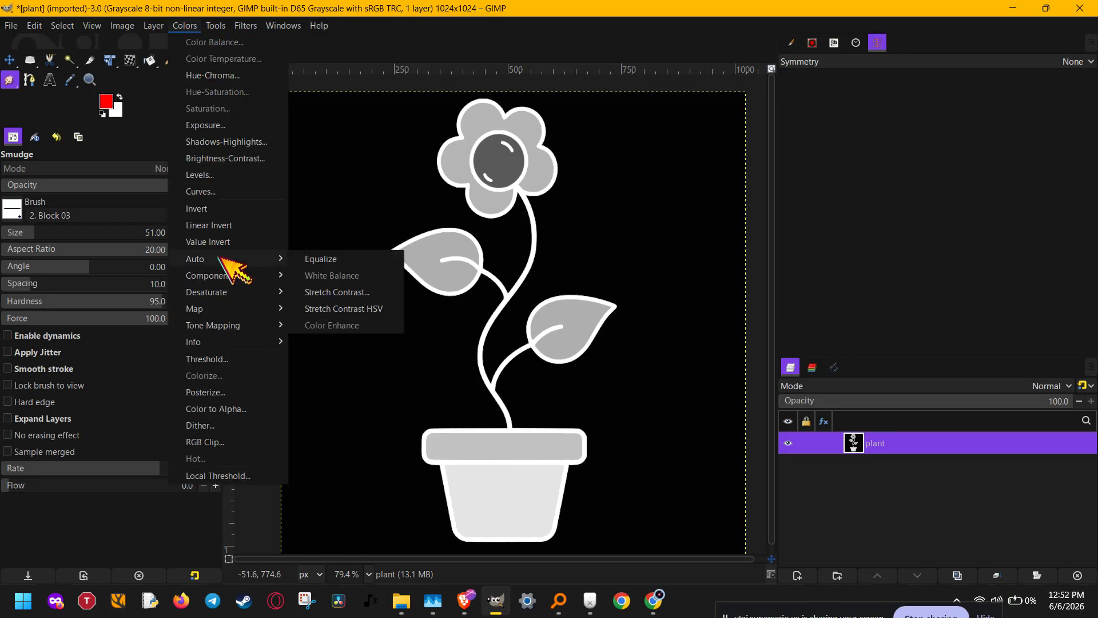
{"action": "left_click", "coordinate": [219, 193]}
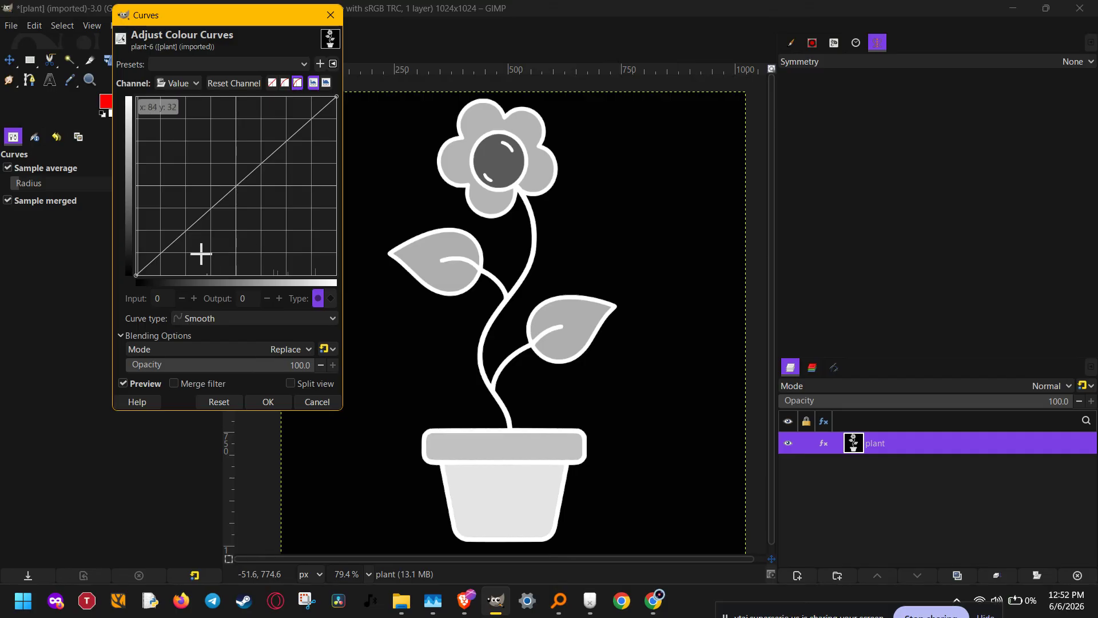
{"action": "left_click", "coordinate": [191, 257]}
{"action": "left_click", "coordinate": [284, 117]}
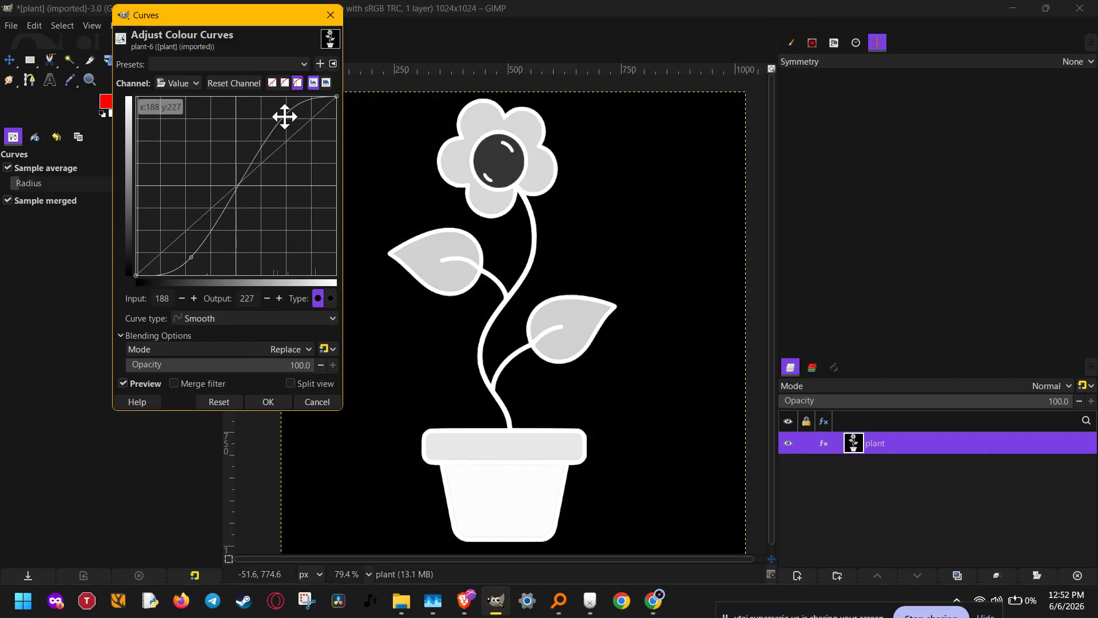
Try pulling the highlight curve point down and moving the shadow point to input 62, output 43, and cancel the Curves adjustment
{"action": "left_click_drag", "start_coordinate": [284, 116], "coordinate": [284, 175]}
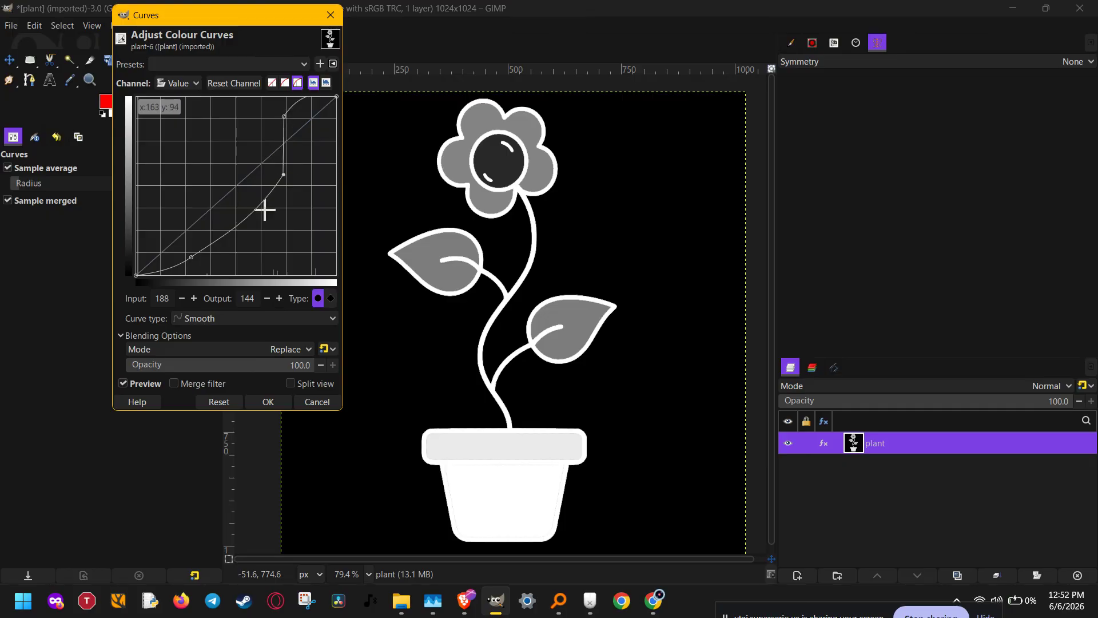
{"action": "key", "text": "ctrl+z"}
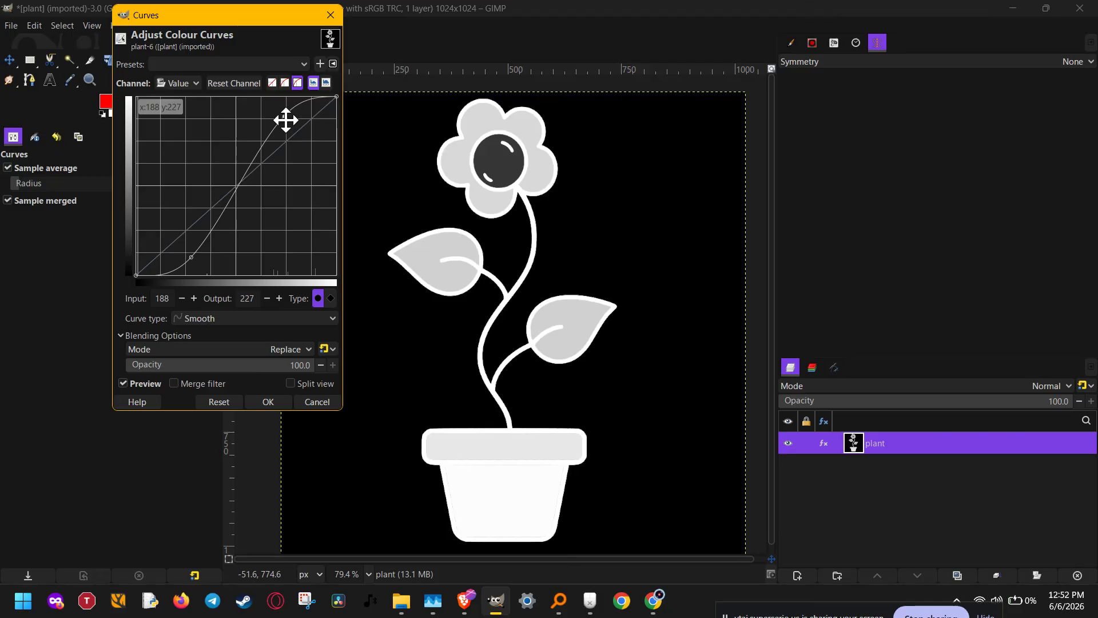
{"action": "left_click_drag", "start_coordinate": [286, 119], "coordinate": [297, 176]}
{"action": "left_click", "coordinate": [190, 258]}
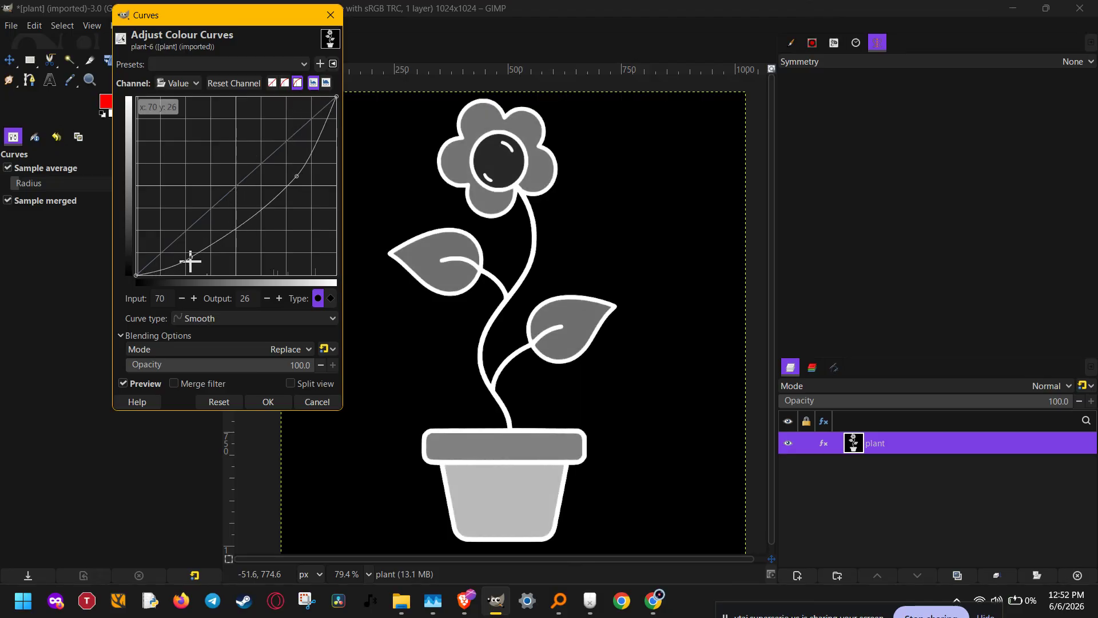
{"action": "mouse_move", "coordinate": [191, 261]}
{"action": "left_mouse_down"}
{"action": "mouse_move", "coordinate": [177, 214]}
{"action": "mouse_move", "coordinate": [189, 246]}
{"action": "left_mouse_up"}
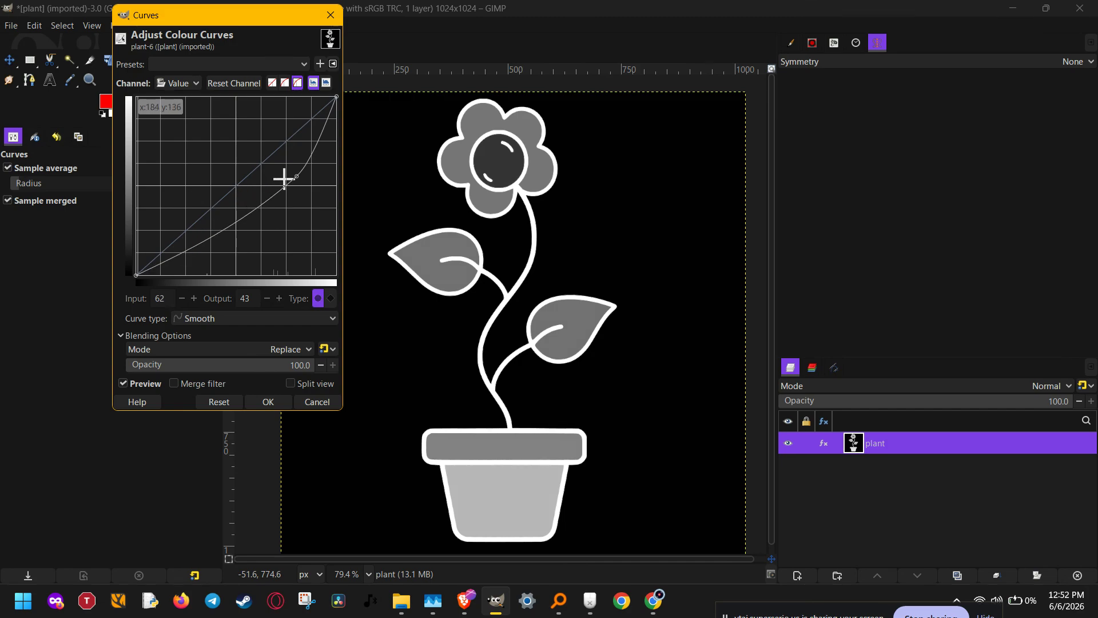
{"action": "left_click", "coordinate": [312, 401]}
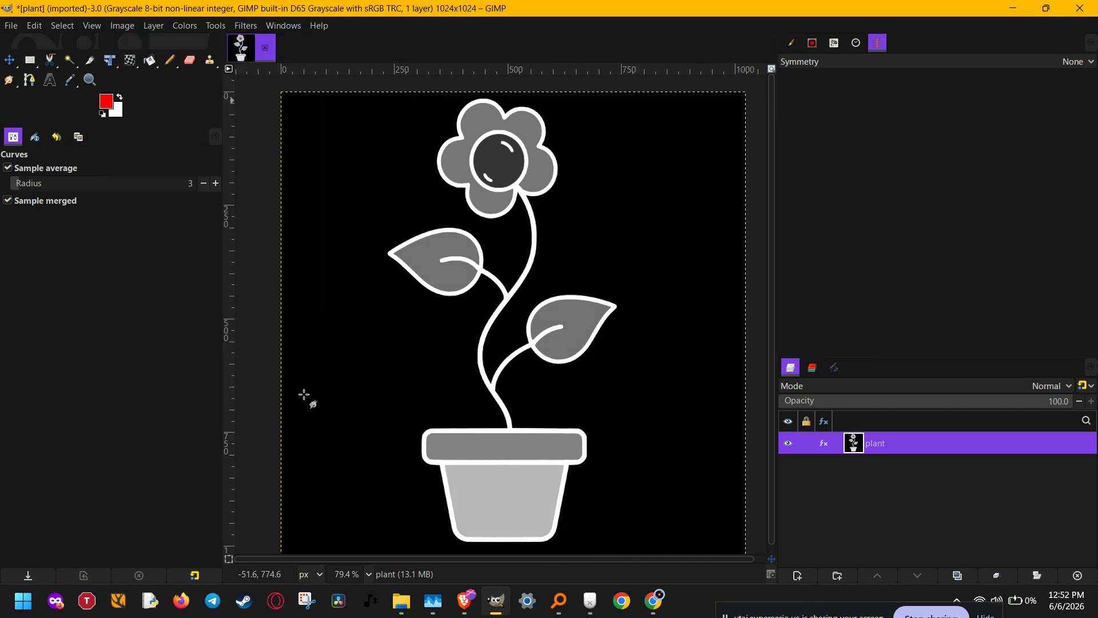
{"action": "left_click", "coordinate": [930, 615]}
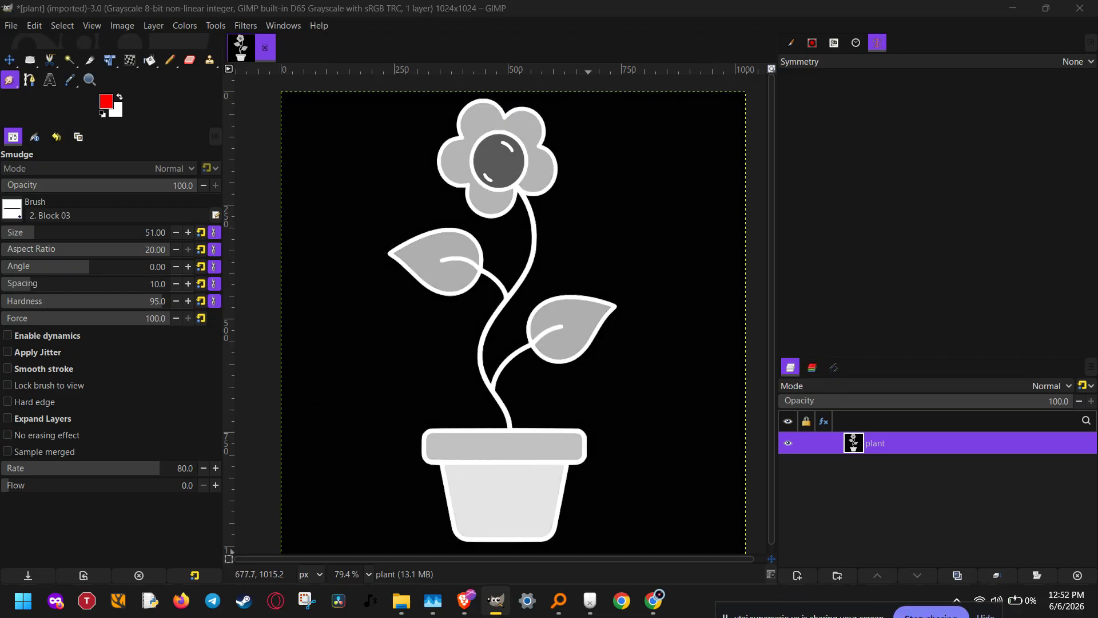